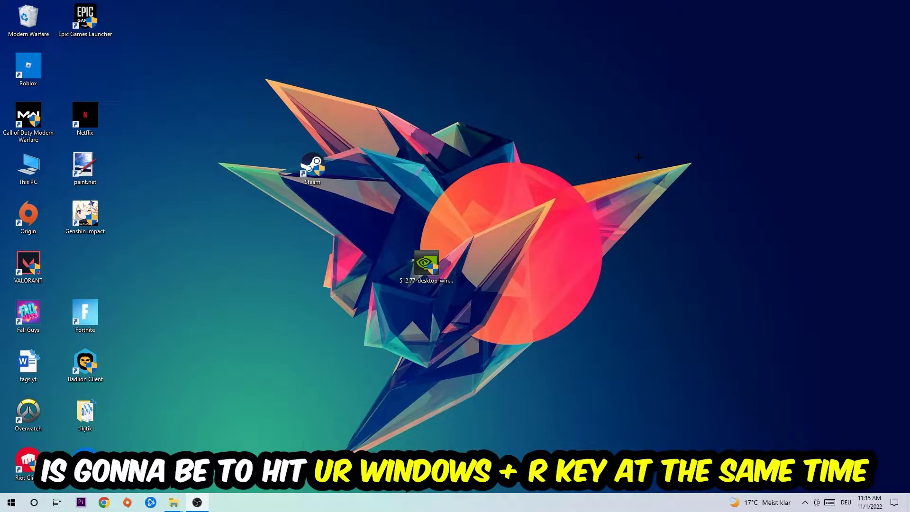
Bring up the Run dialog, move it to the screen centre, and leave 'cmd' in the Open field.
key(super+r)
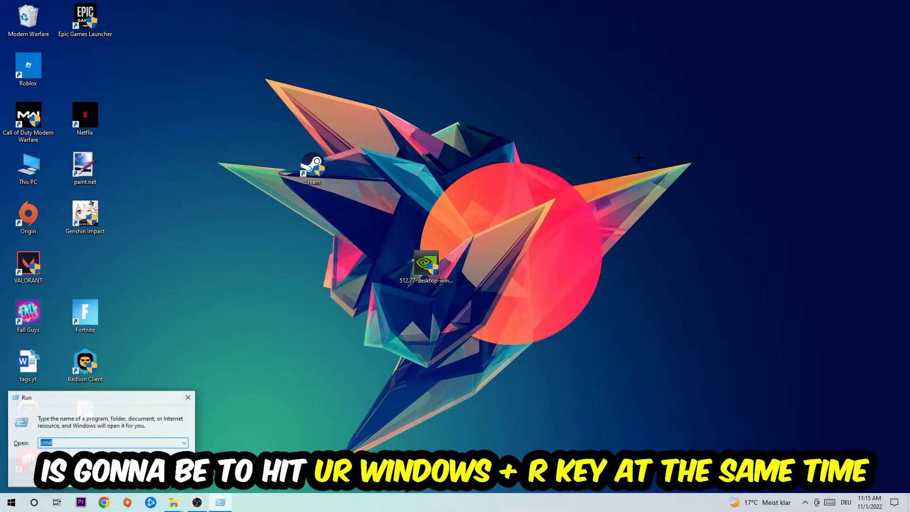
mouse_move(102, 392)
mouse_down()
mouse_move(318, 204)
mouse_move(347, 157)
mouse_up()
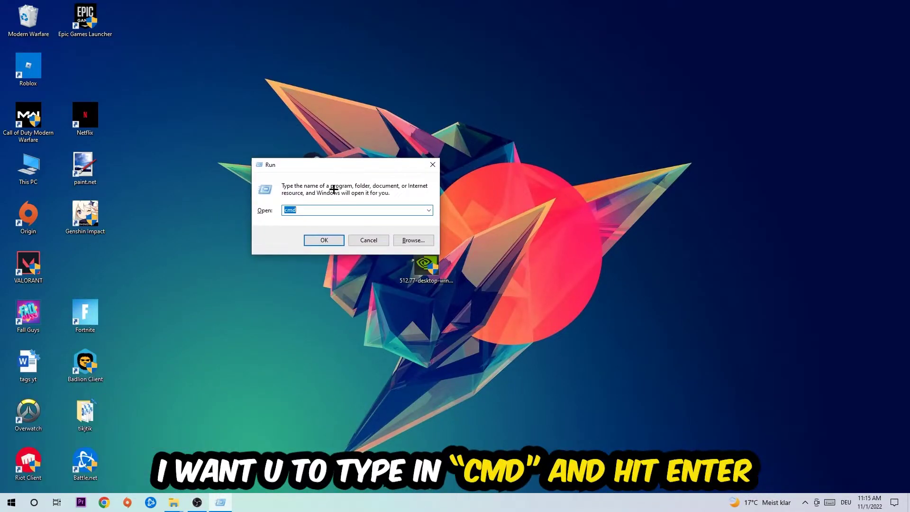
click(398, 256)
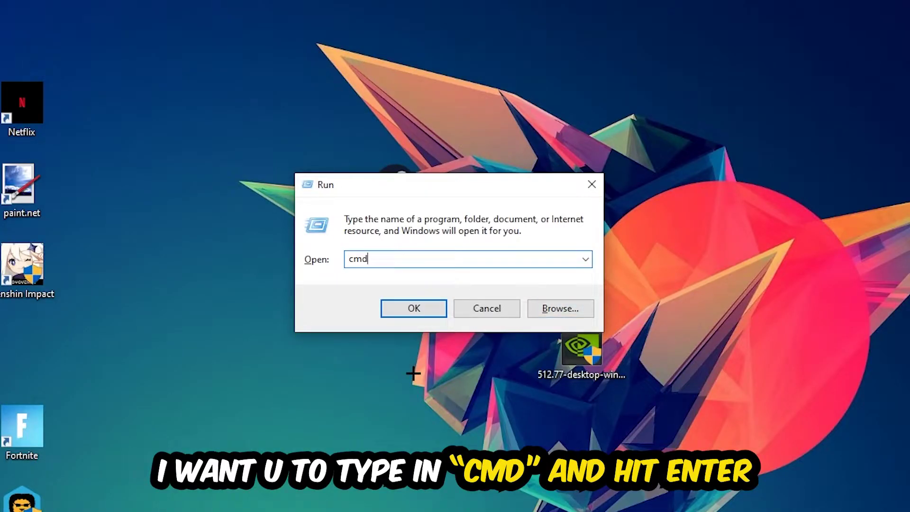
Launch cmd maximized and run ipconfig /flushdns to clear the DNS resolver cache.
click(432, 308)
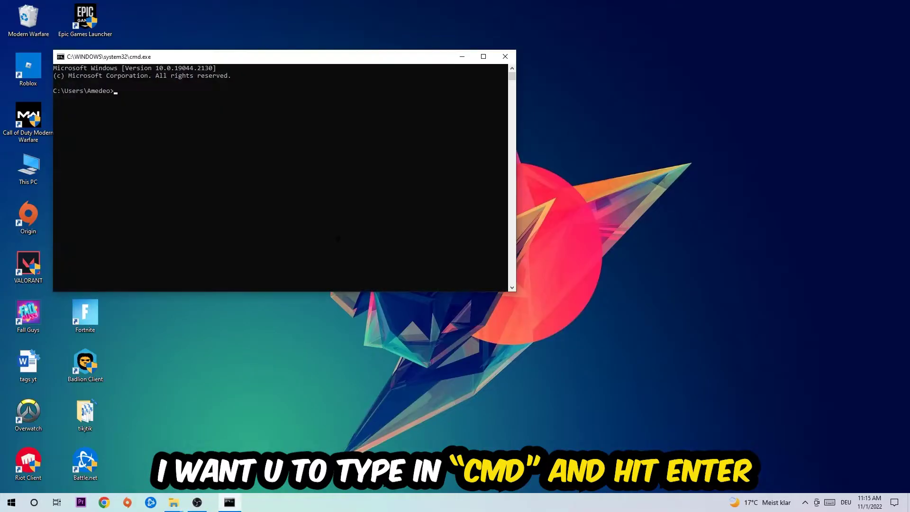
click(484, 57)
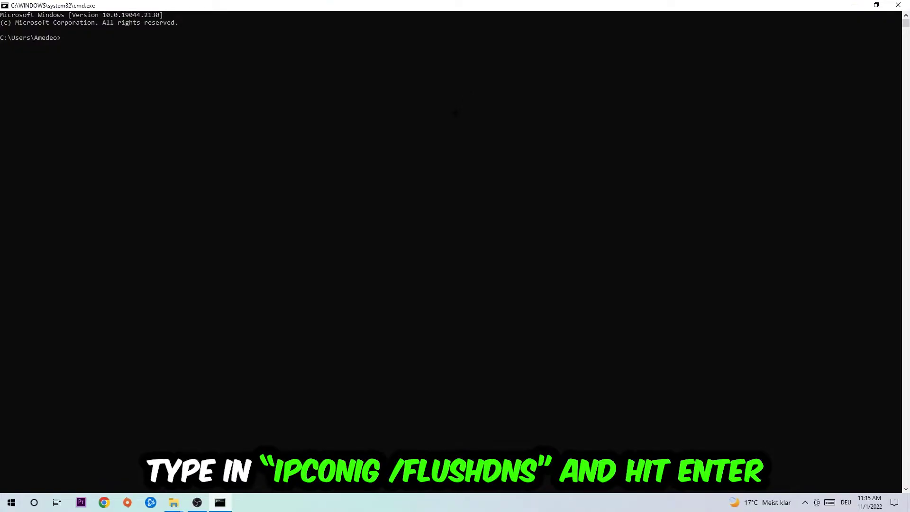
text(ipco)
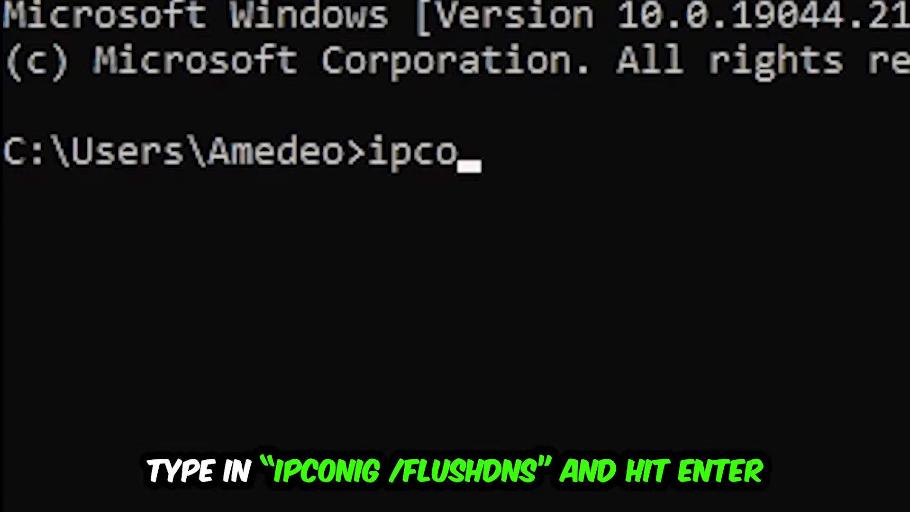
text(nfig /f)
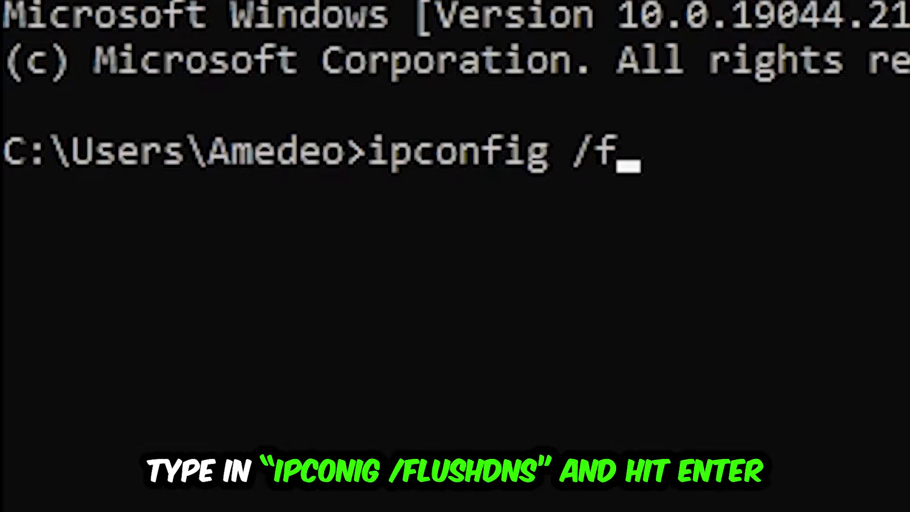
text(lushdns)
key(Return)
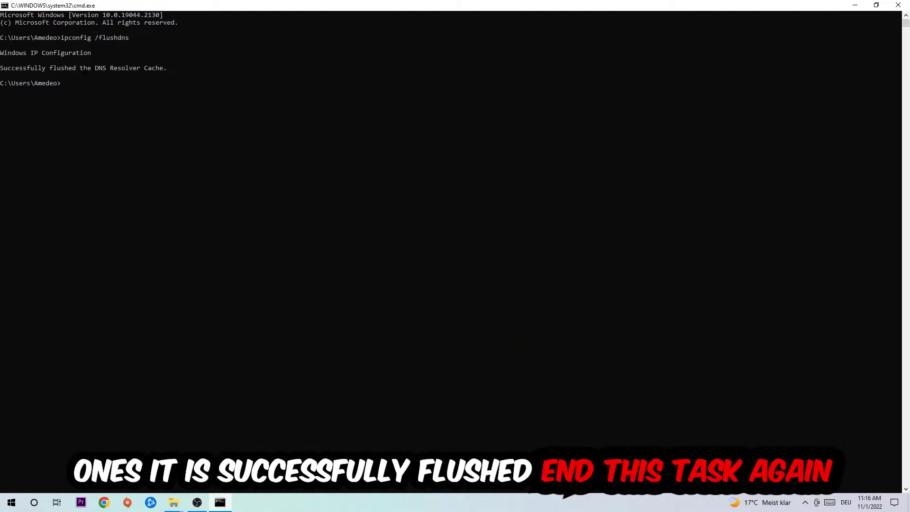
Close Command Prompt, then reach Network and Sharing Center through Settings > Network & Internet.
click(898, 5)
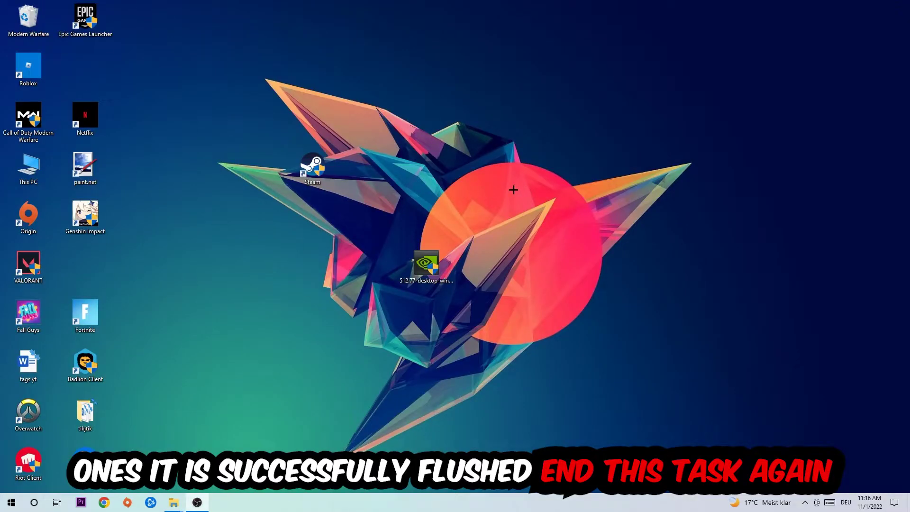
click(12, 503)
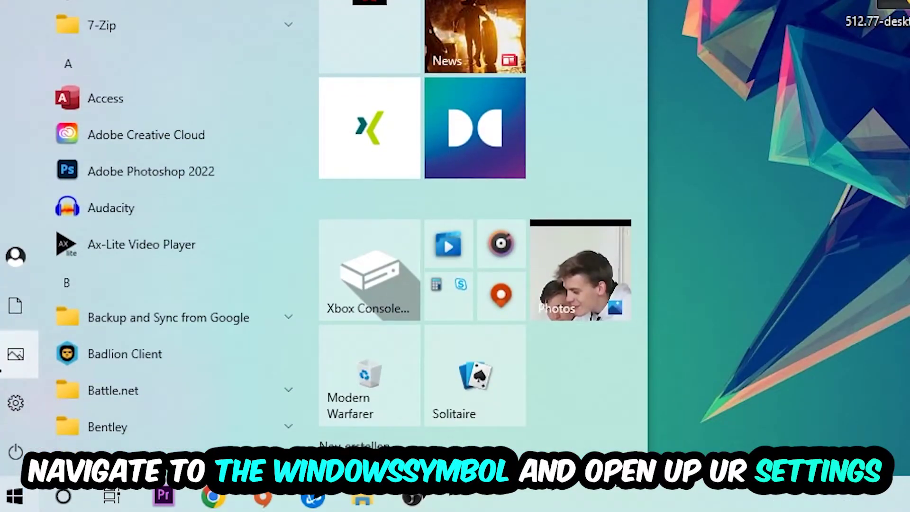
click(6, 464)
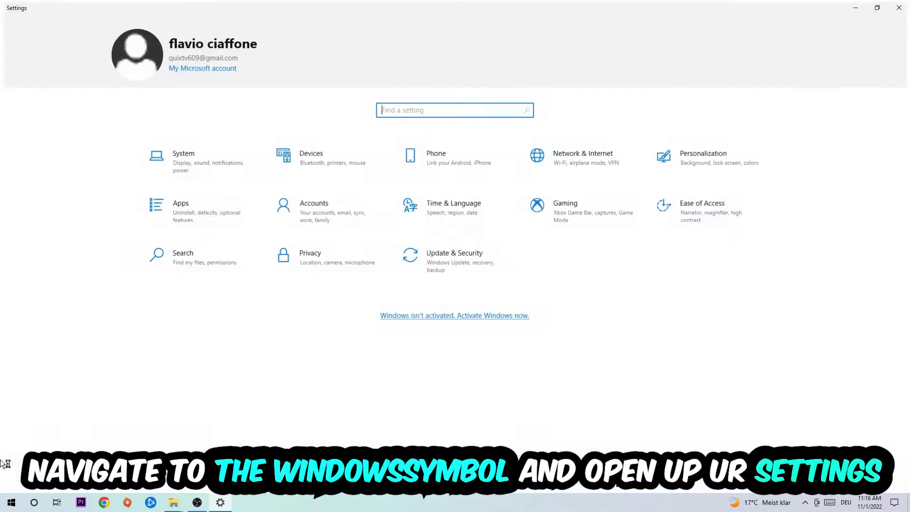
click(586, 161)
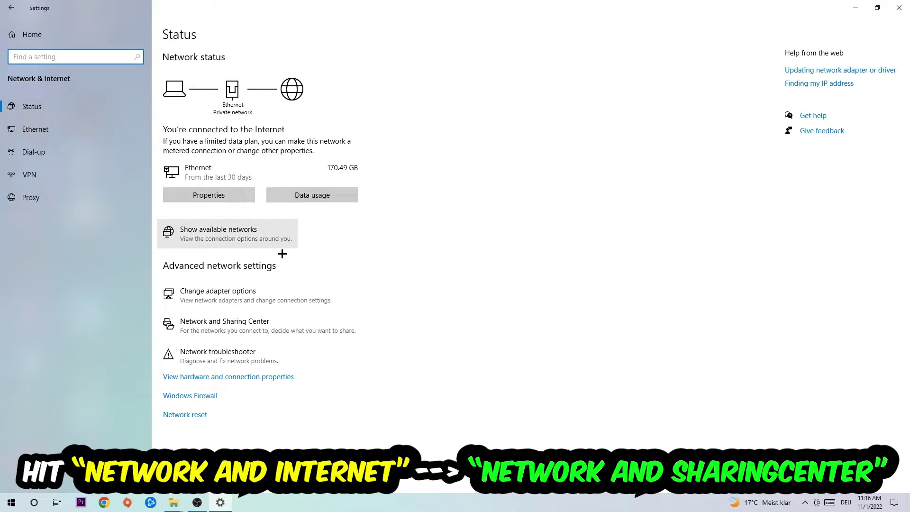
click(235, 322)
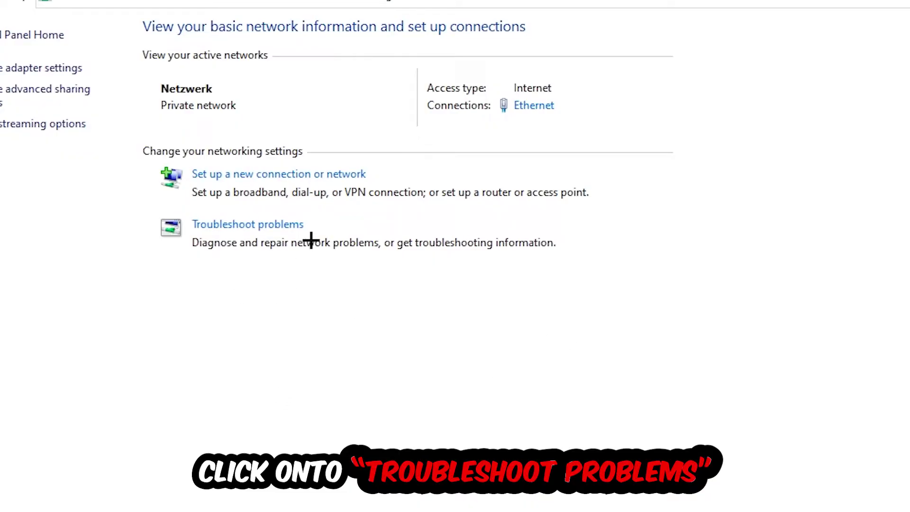
Go to Change adapter settings to list the Ethernet and two VMware adapters.
click(74, 69)
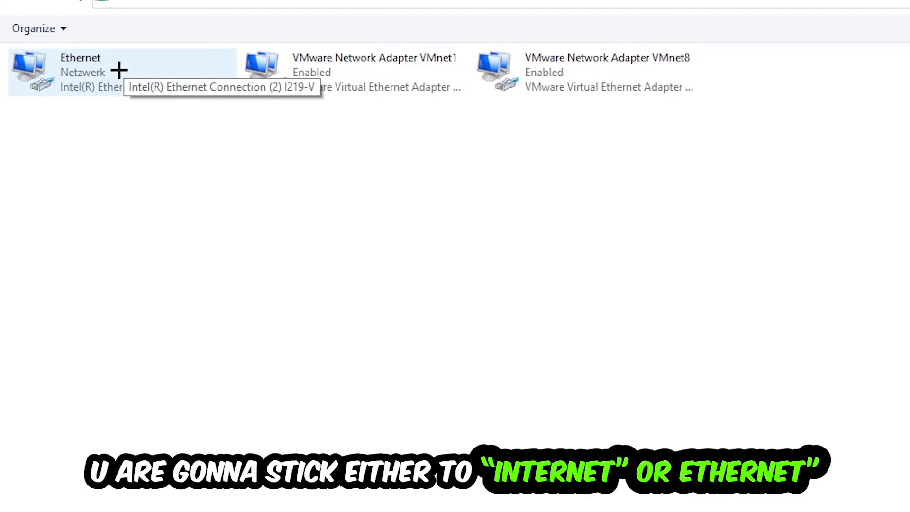
Disable the Ethernet adapter and re-enable it, then close Network Connections and the other windows.
right_click(119, 69)
click(208, 85)
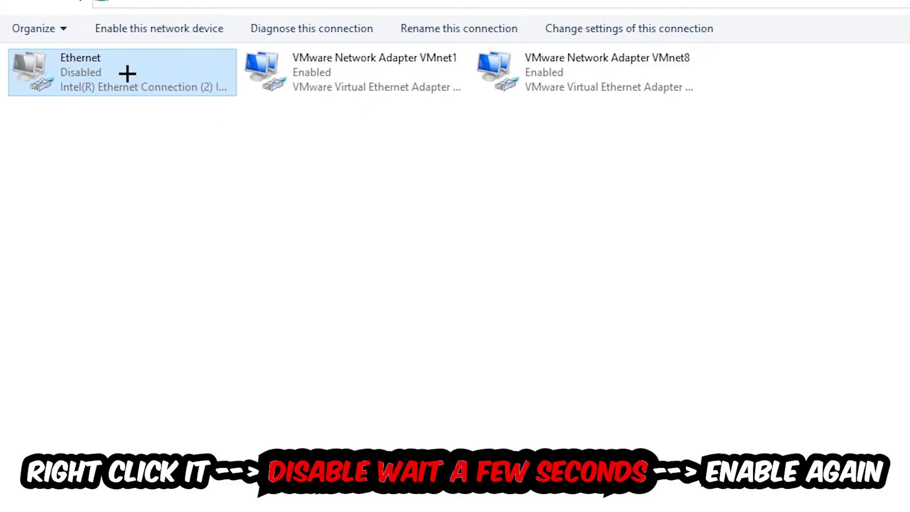
right_click(127, 74)
click(175, 89)
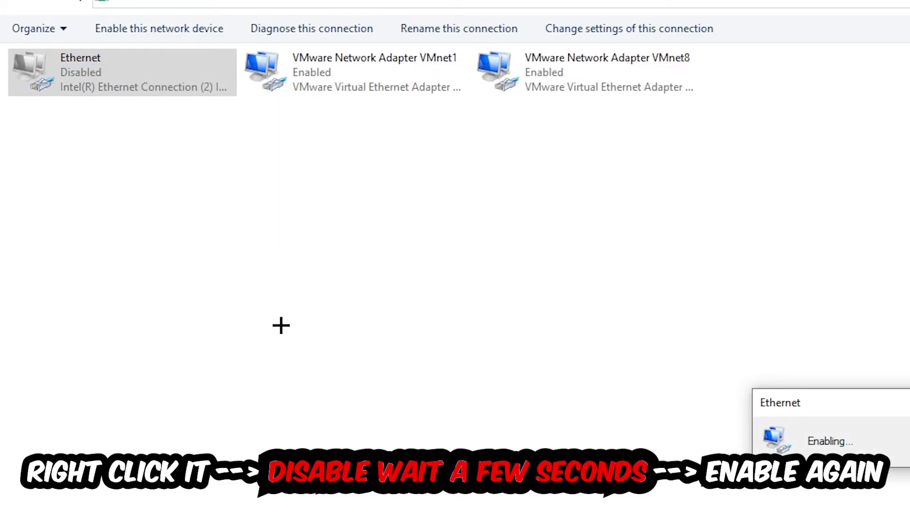
click(897, 5)
click(897, 6)
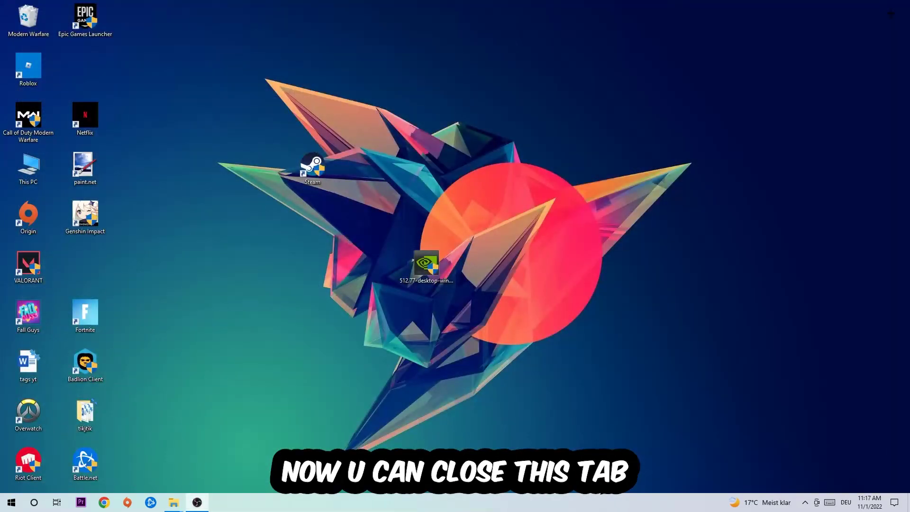